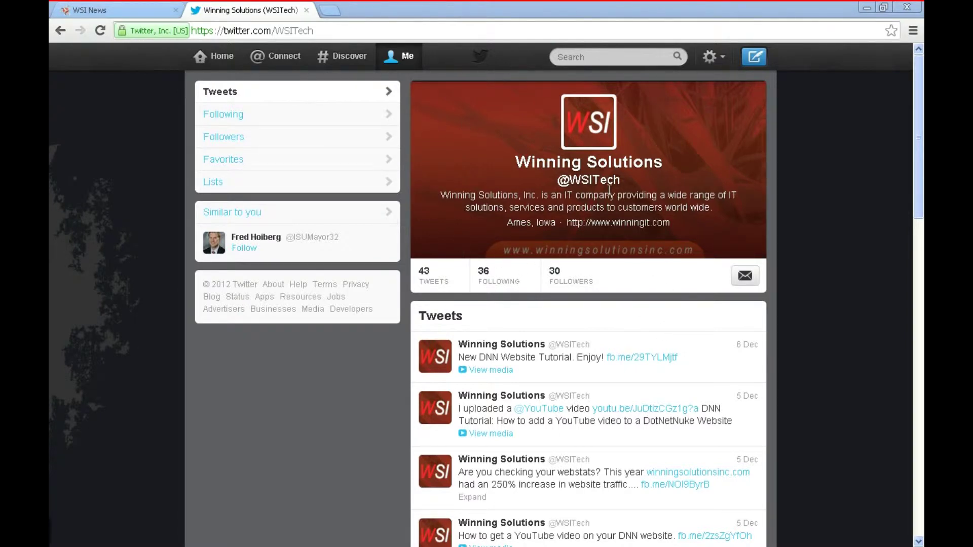
# Go to Twitter's Widgets settings page from the gear menu's Edit profile option
pyautogui.click(711, 61)
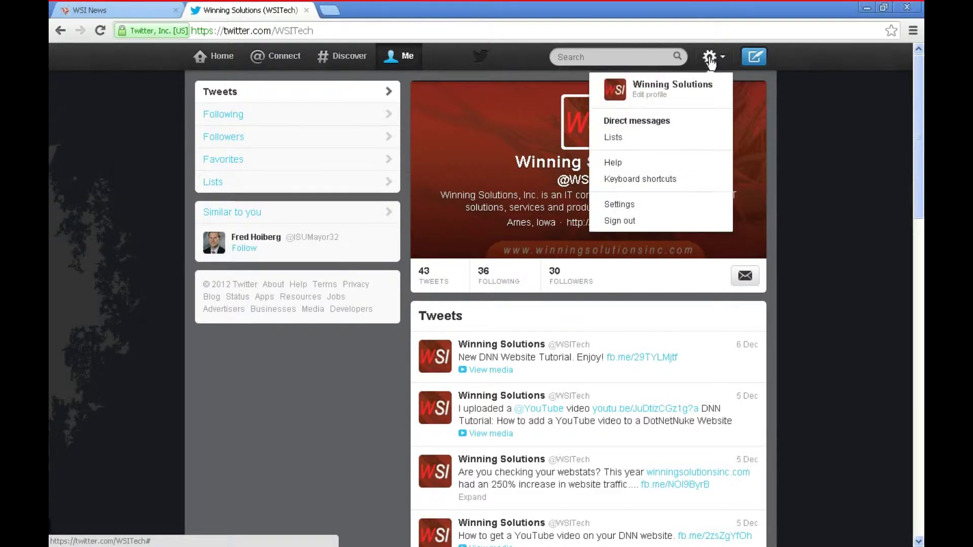
pyautogui.click(677, 96)
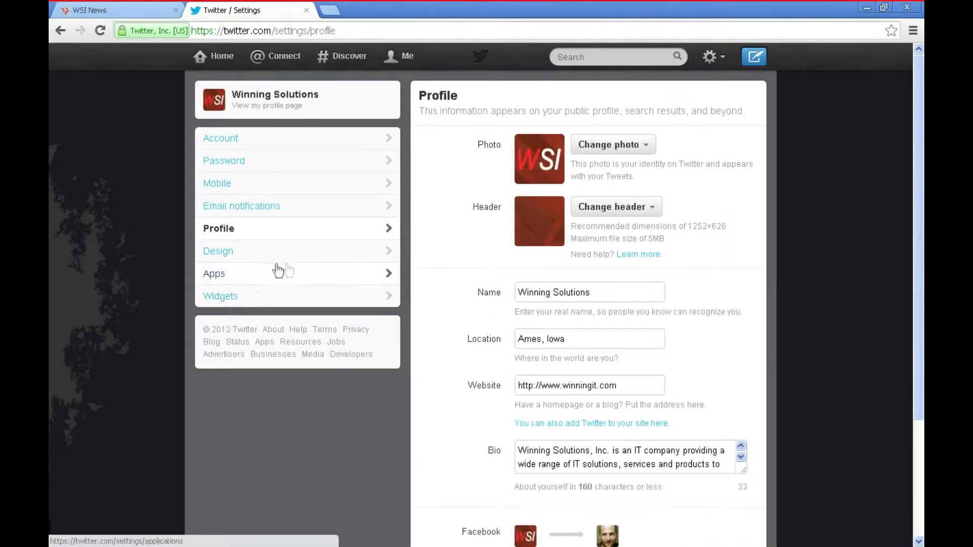
pyautogui.click(241, 298)
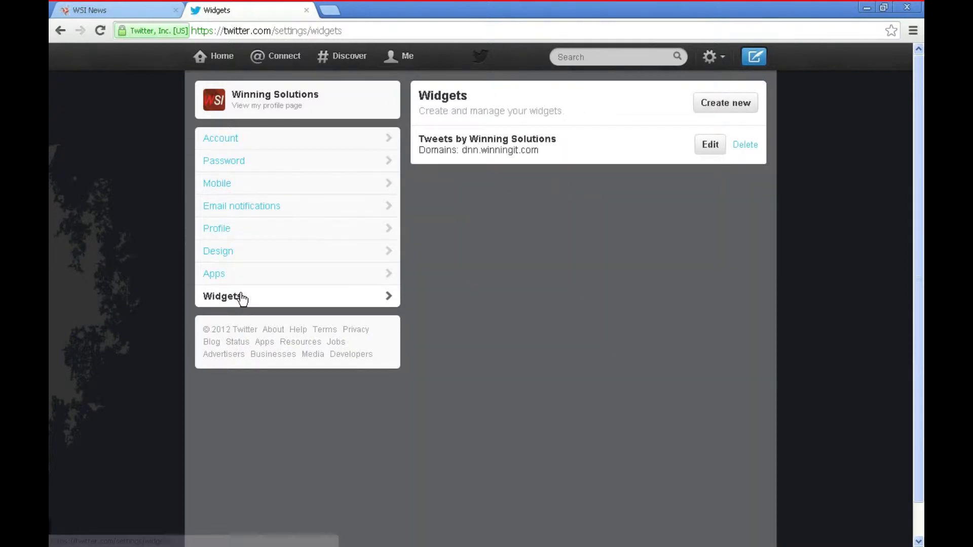
# Create a new user-timeline widget, trying the Dark theme before settling on Light
pyautogui.click(726, 104)
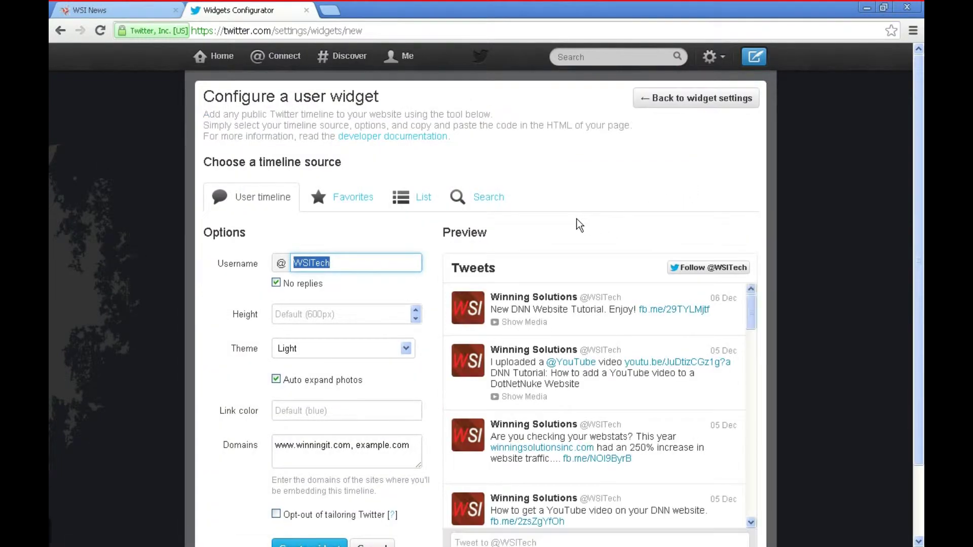
pyautogui.scroll(-1, 583, 224)
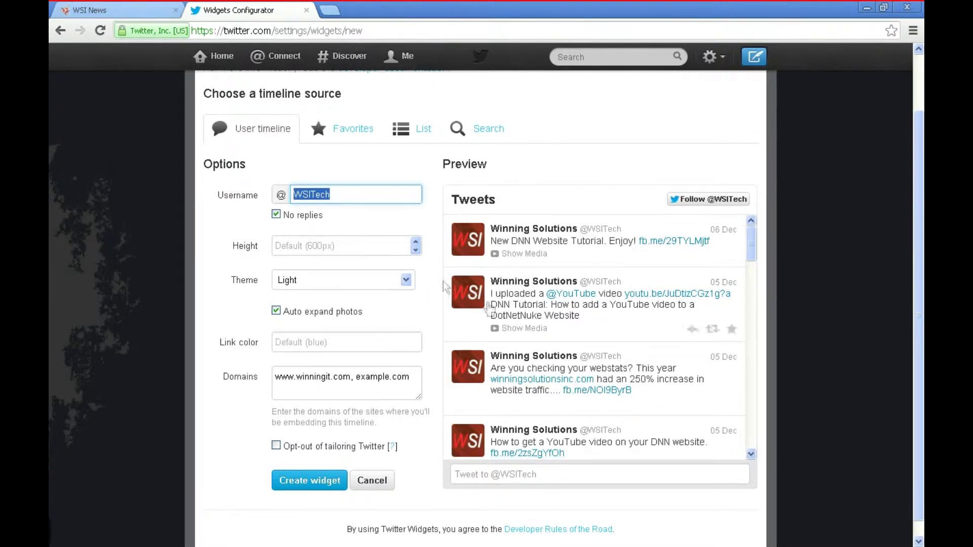
pyautogui.click(406, 282)
pyautogui.click(379, 307)
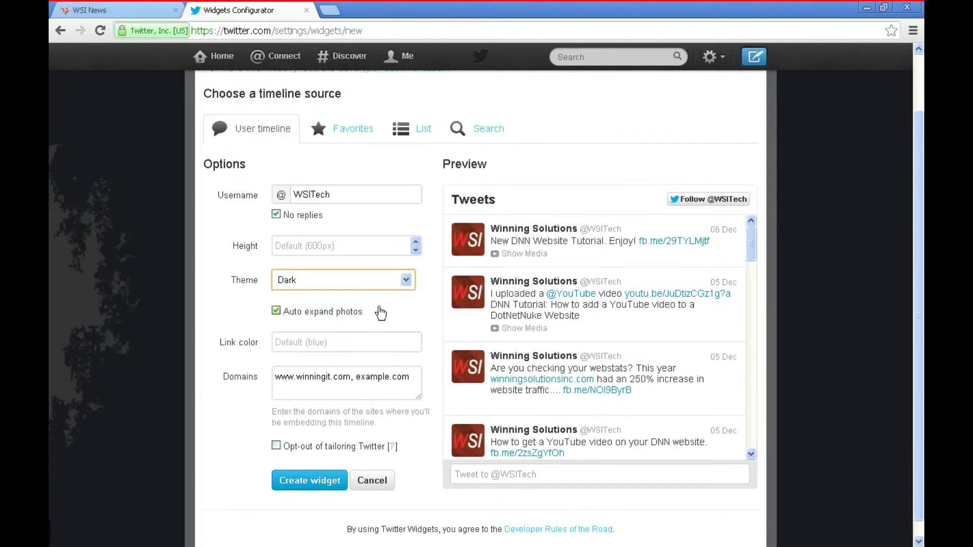
pyautogui.click(406, 280)
pyautogui.click(374, 300)
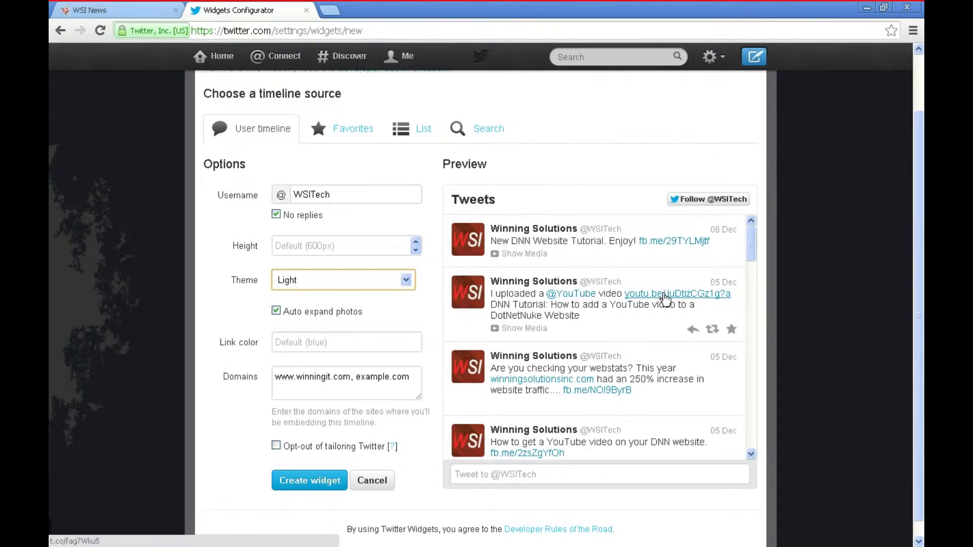
# Set the widget's link colour to #cc0000
pyautogui.click(327, 342)
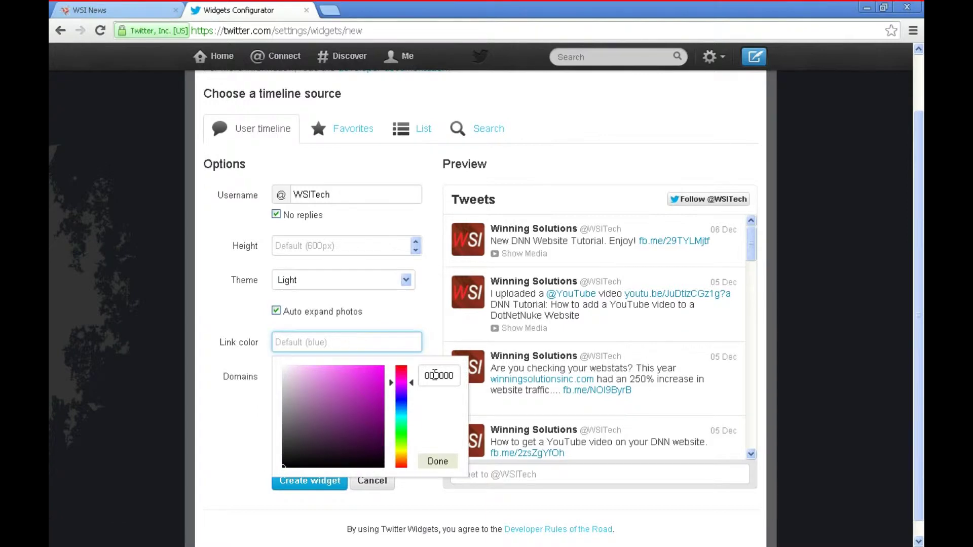
pyautogui.moveTo(455, 375); pyautogui.dragTo(410, 377)
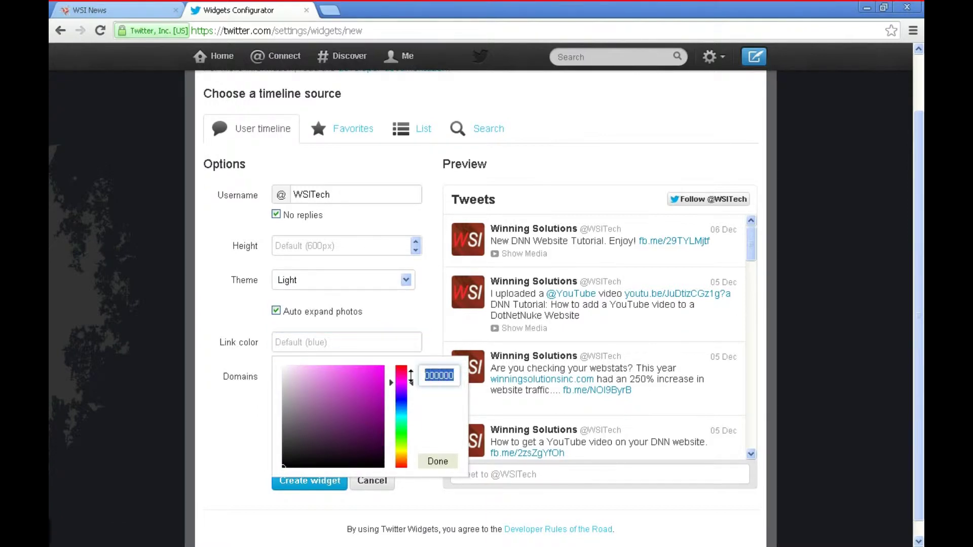
pyautogui.write('cc')
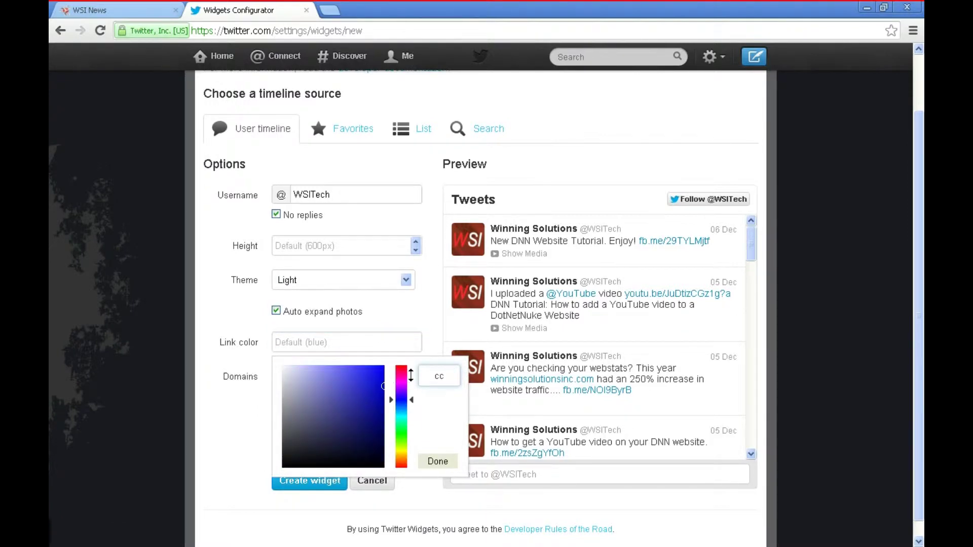
pyautogui.write('000')
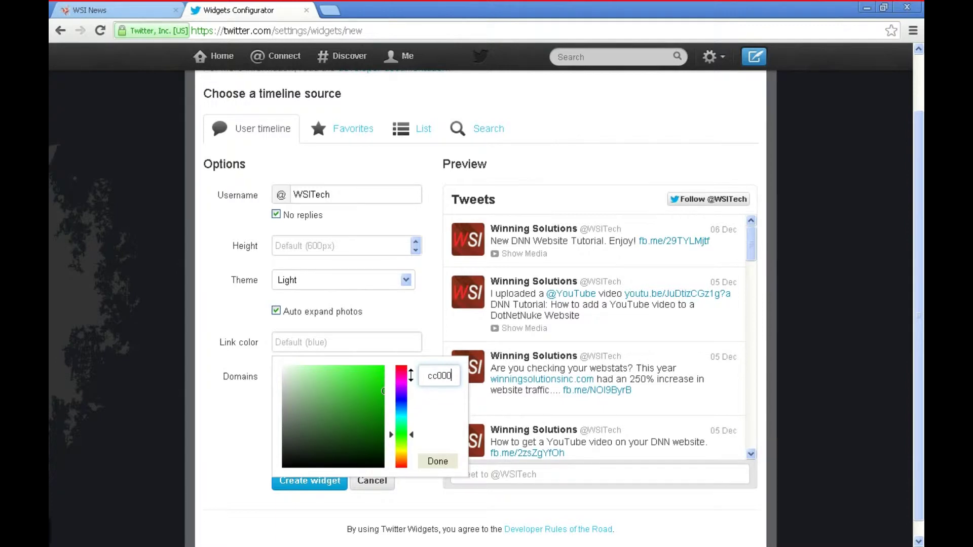
pyautogui.write('0')
pyautogui.click(437, 461)
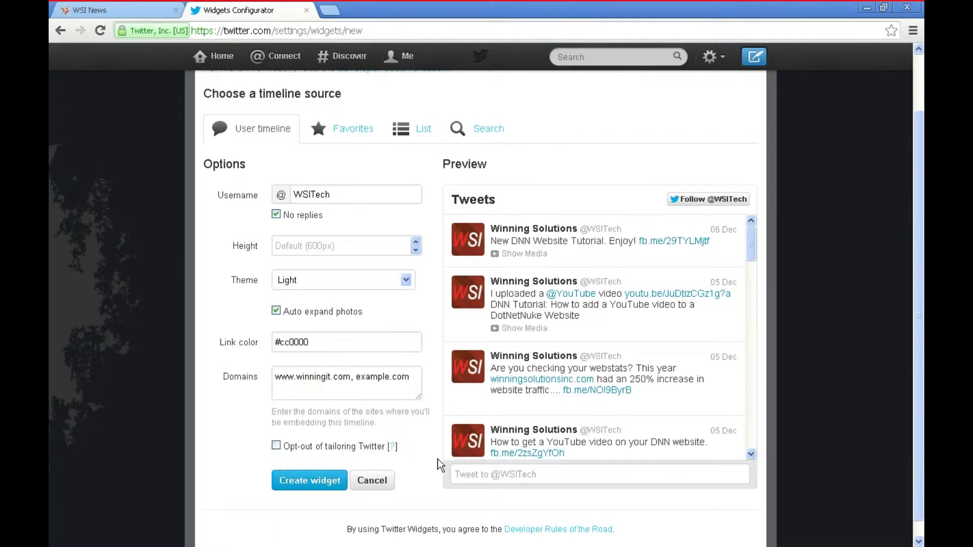
# Change the widget's domain to dnn.winningit.com and create the widget
pyautogui.moveTo(397, 381); pyautogui.dragTo(262, 380)
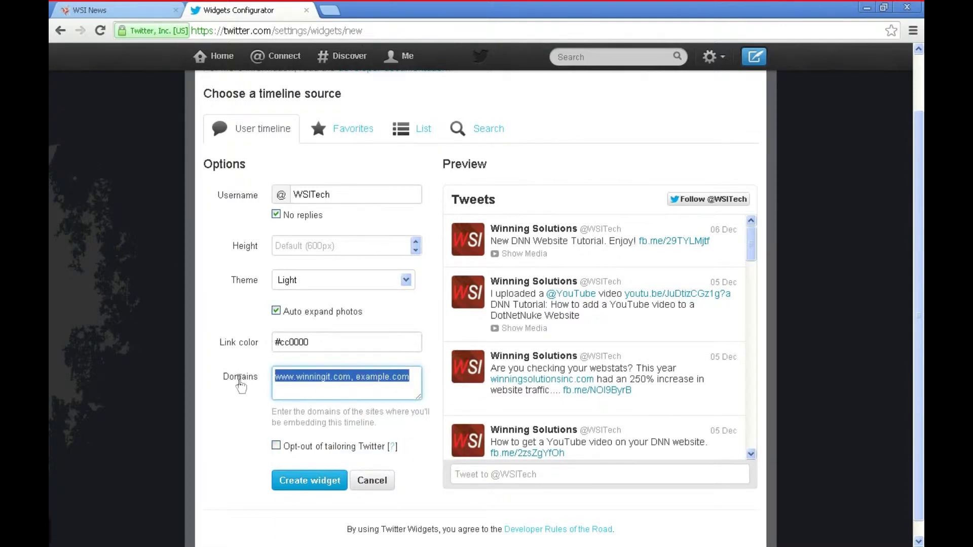
pyautogui.write('dnn.winning')
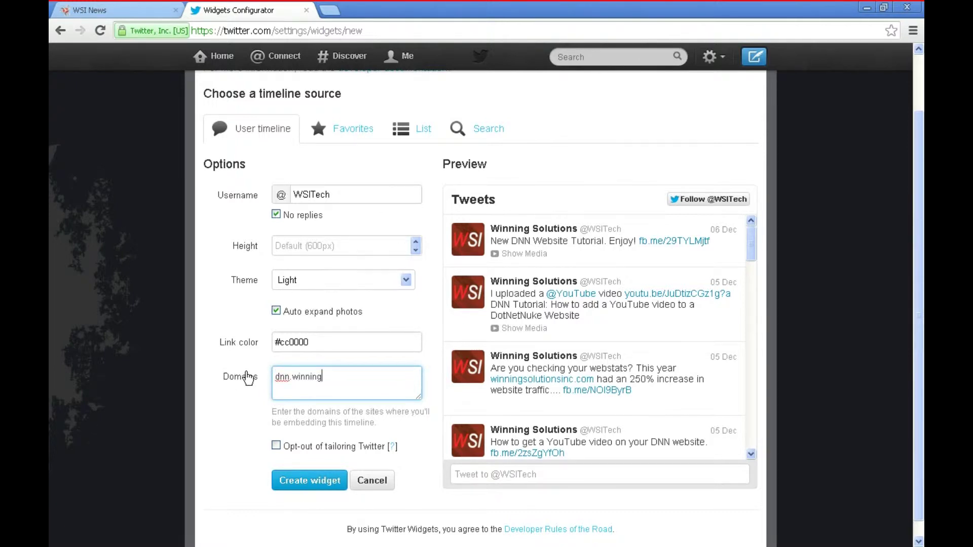
pyautogui.write('it.com')
pyautogui.click(319, 482)
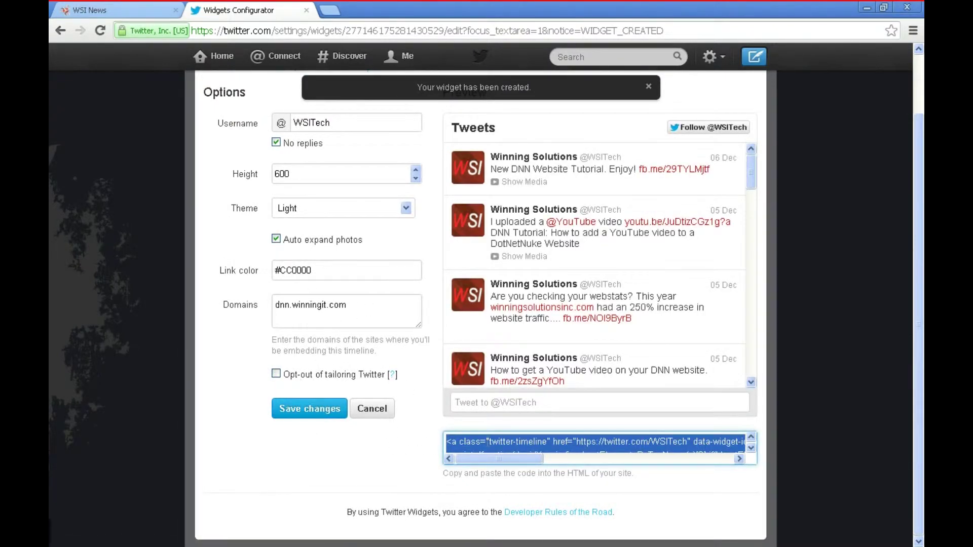
# Copy the generated embed code to the clipboard and return to the WSI News site page
pyautogui.scroll(-1, 536, 440)
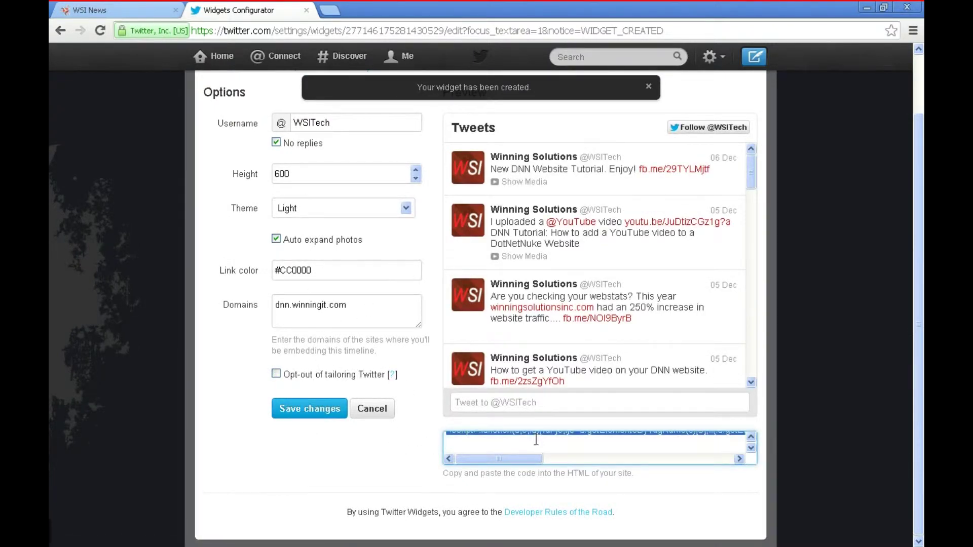
pyautogui.scroll(1, 536, 440)
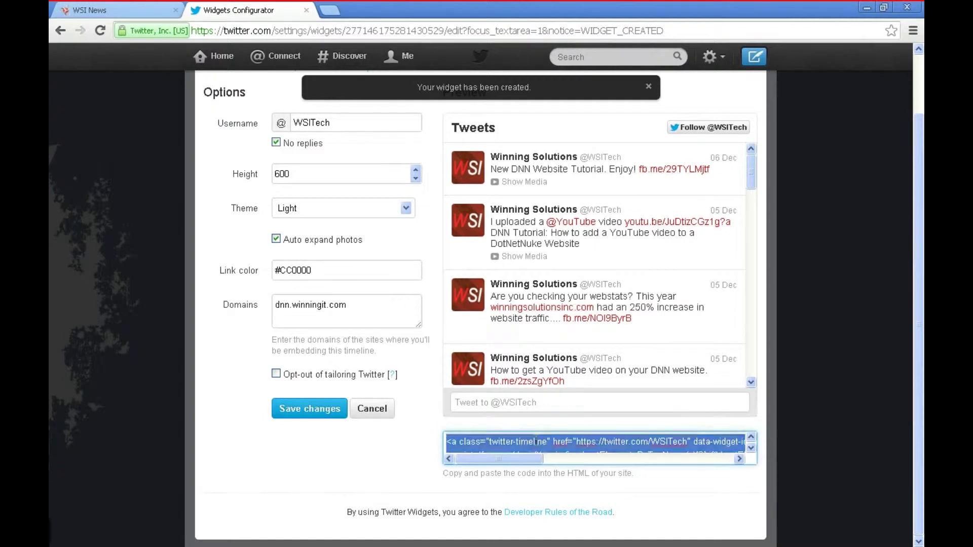
pyautogui.rightClick(504, 442)
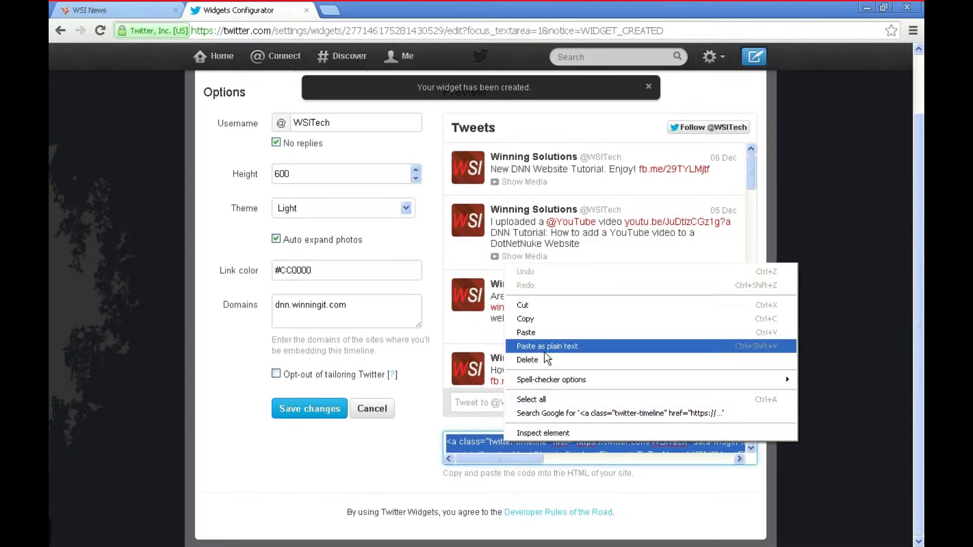
pyautogui.click(544, 320)
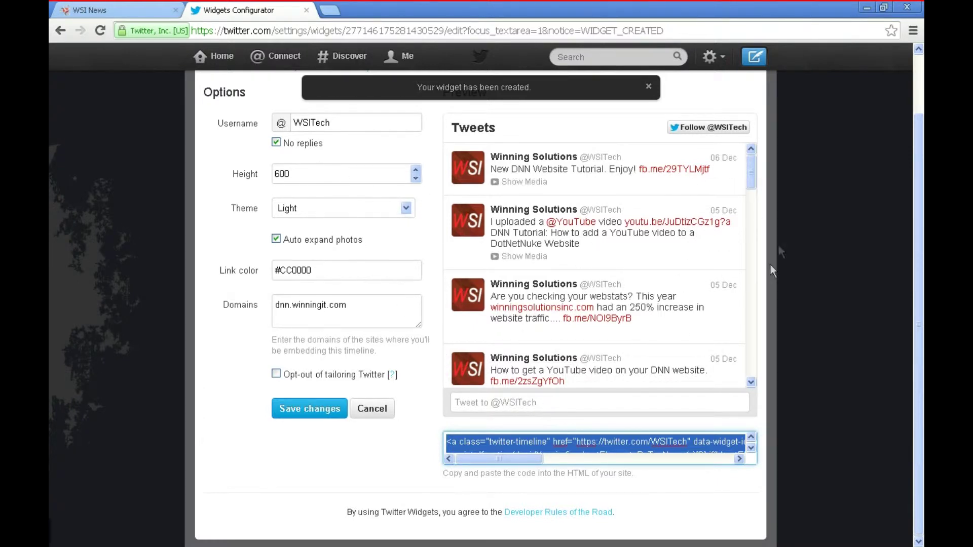
pyautogui.scroll(2, 489, 200)
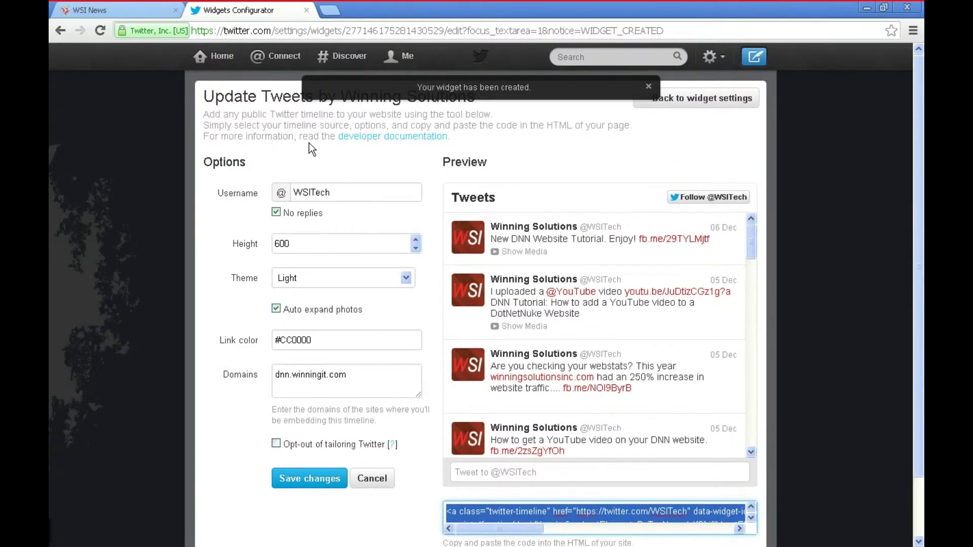
pyautogui.click(117, 8)
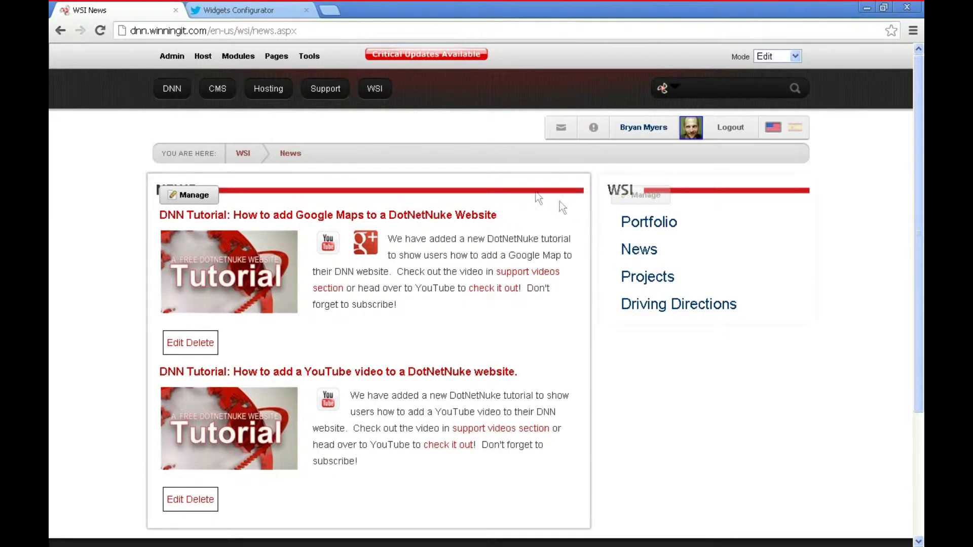
# Add an HTML module titled Twitter to the RightPane of the WSI News page
pyautogui.moveTo(233, 59)
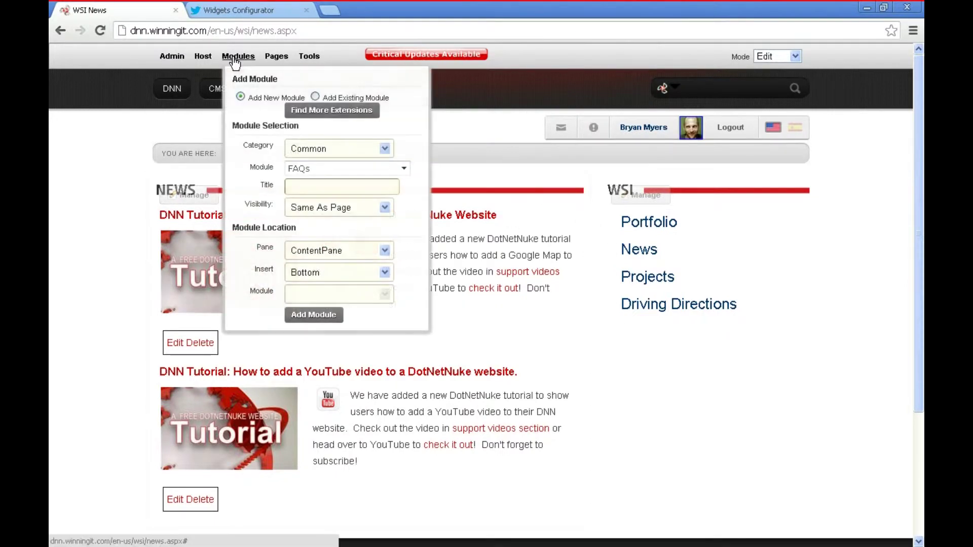
pyautogui.click(349, 169)
pyautogui.click(348, 198)
pyautogui.click(337, 184)
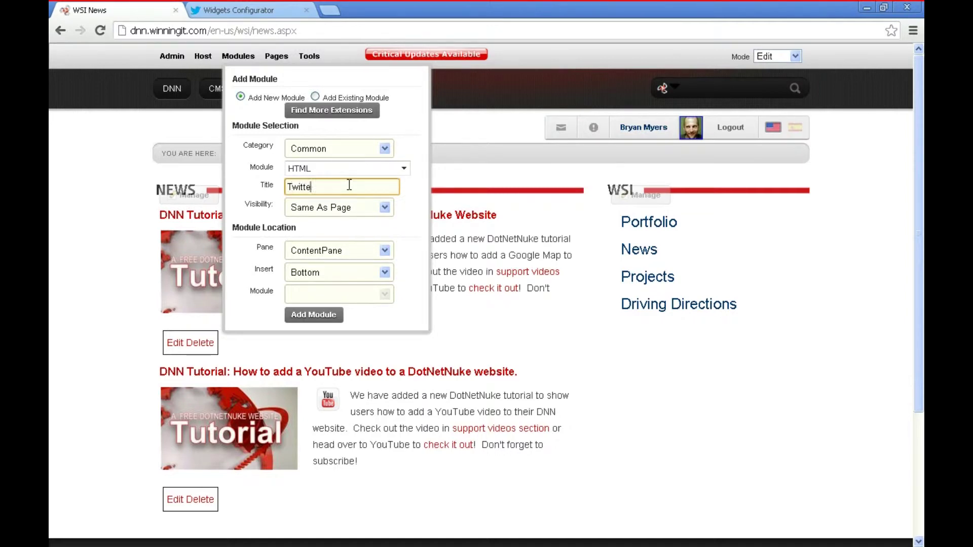
pyautogui.click(386, 249)
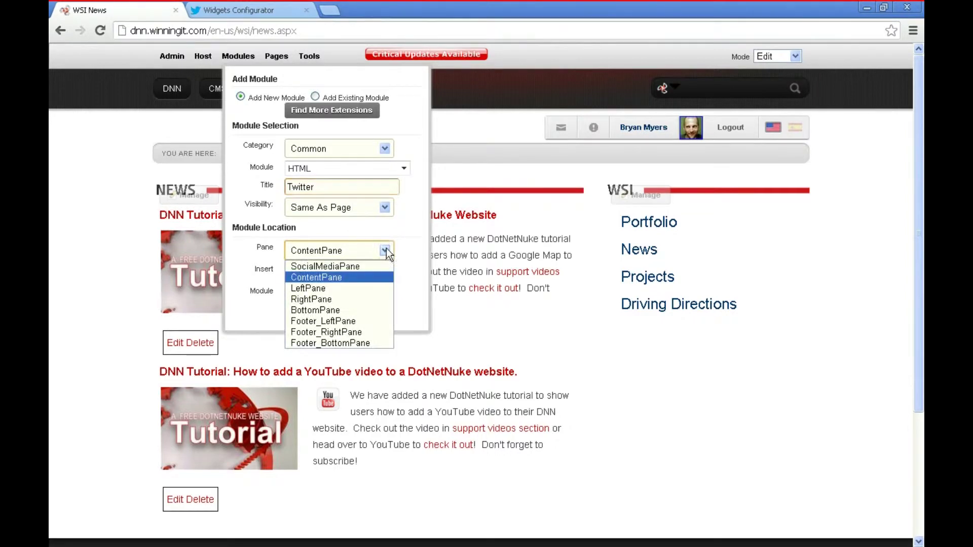
pyautogui.click(365, 298)
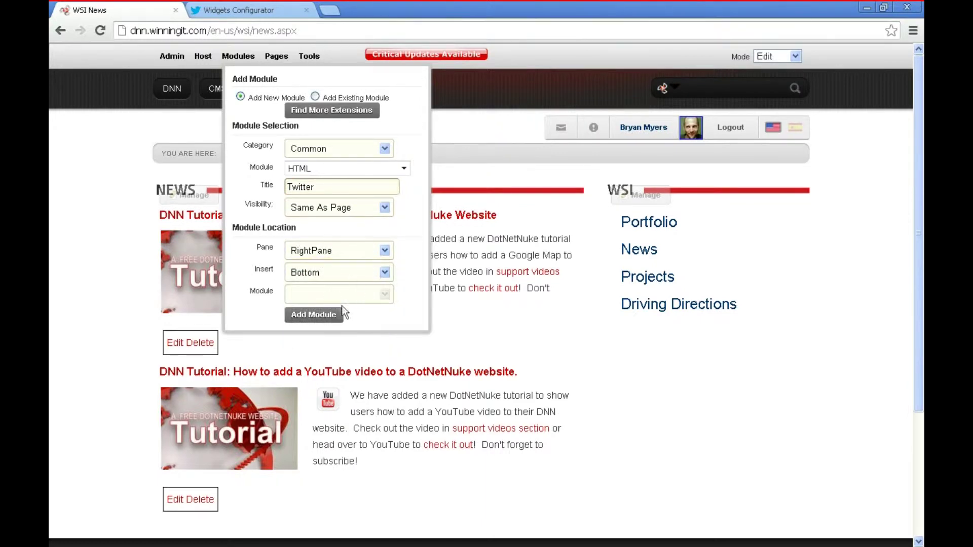
pyautogui.click(312, 319)
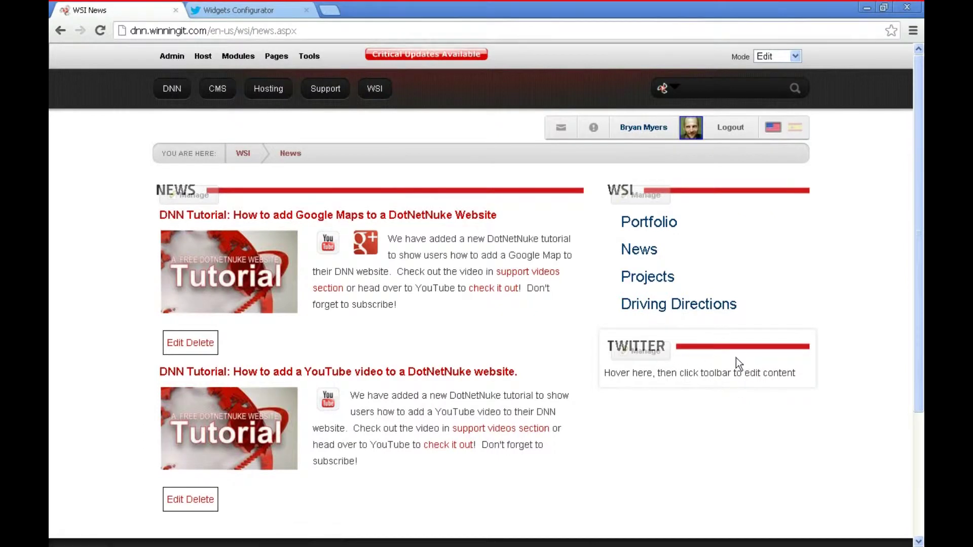
pyautogui.scroll(-1, 674, 349)
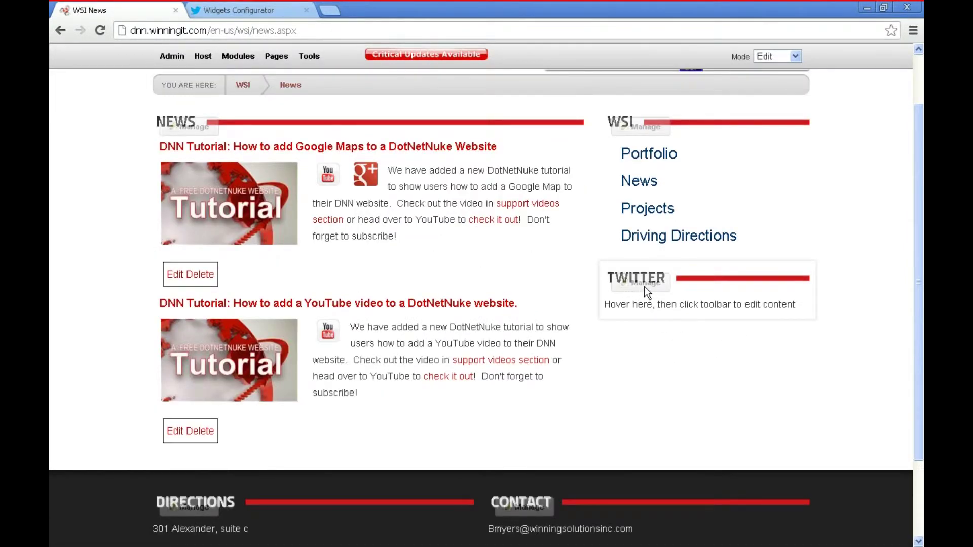
# Delete the Twitter module's placeholder text and paste the timeline embed code in HTML view
pyautogui.moveTo(636, 282)
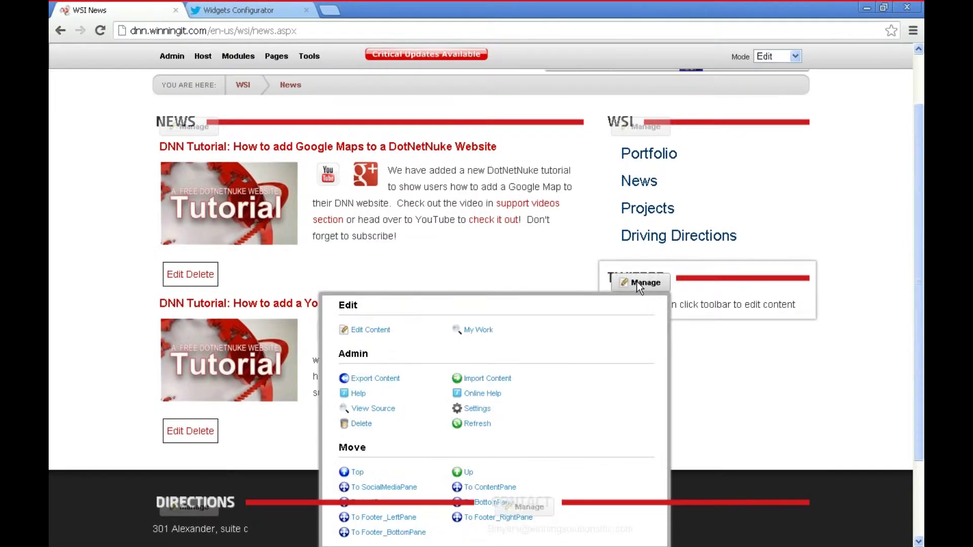
pyautogui.click(381, 330)
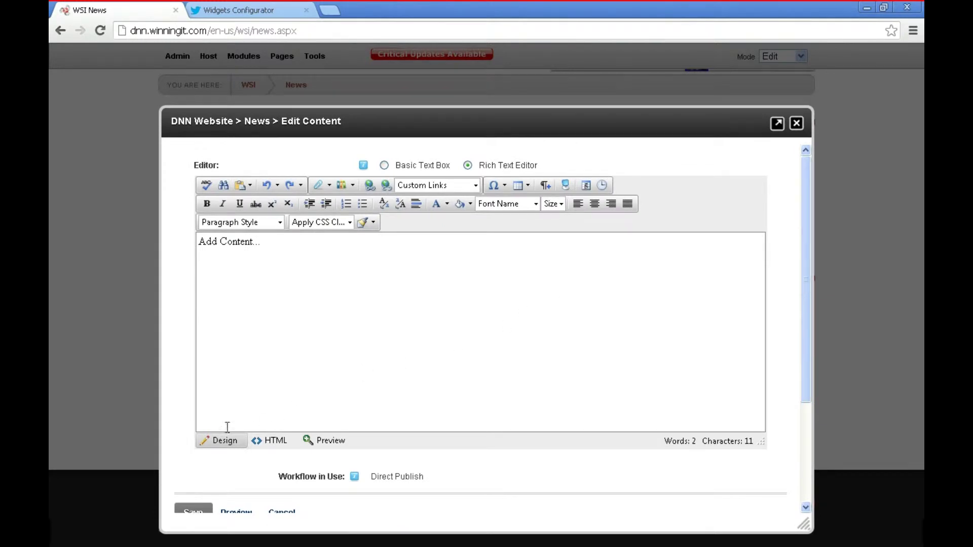
pyautogui.click(275, 441)
pyautogui.hotkey('ctrl', 'a')
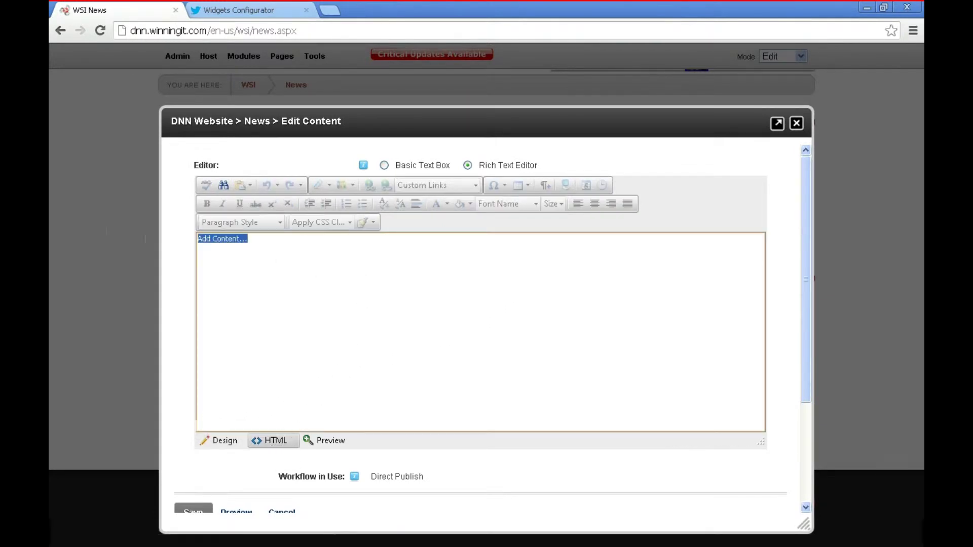
pyautogui.press('Delete')
pyautogui.rightClick(244, 319)
pyautogui.click(284, 390)
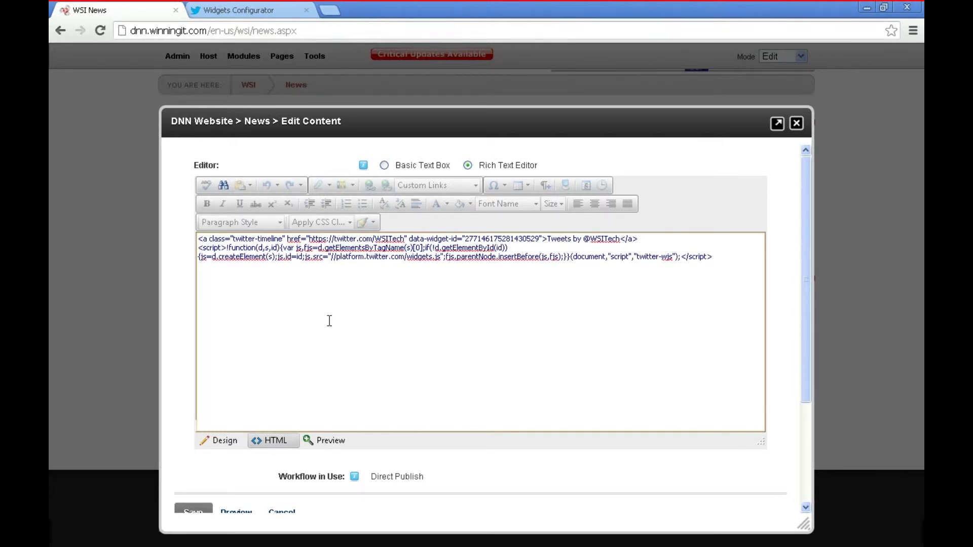
pyautogui.scroll(-2, 255, 398)
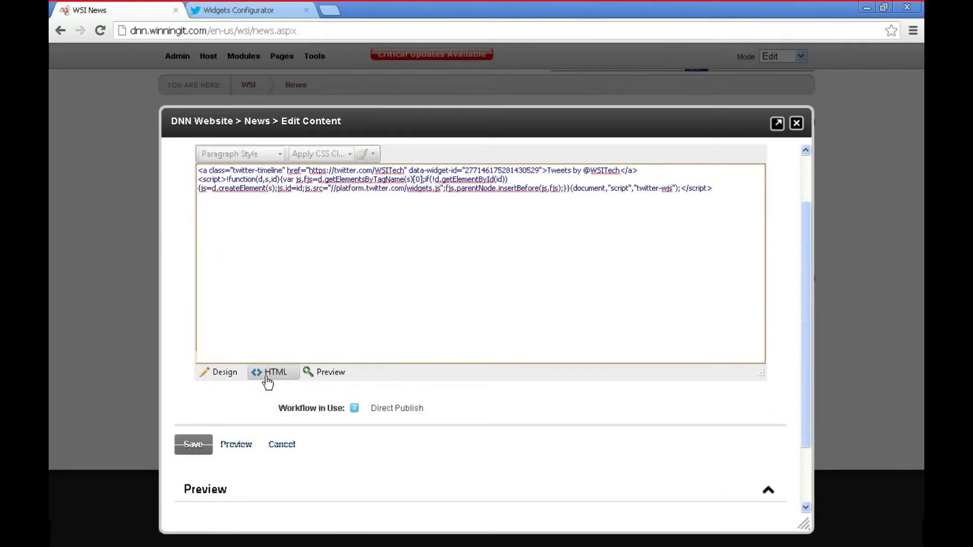
# Save the pasted embed code to the Twitter module
pyautogui.click(193, 445)
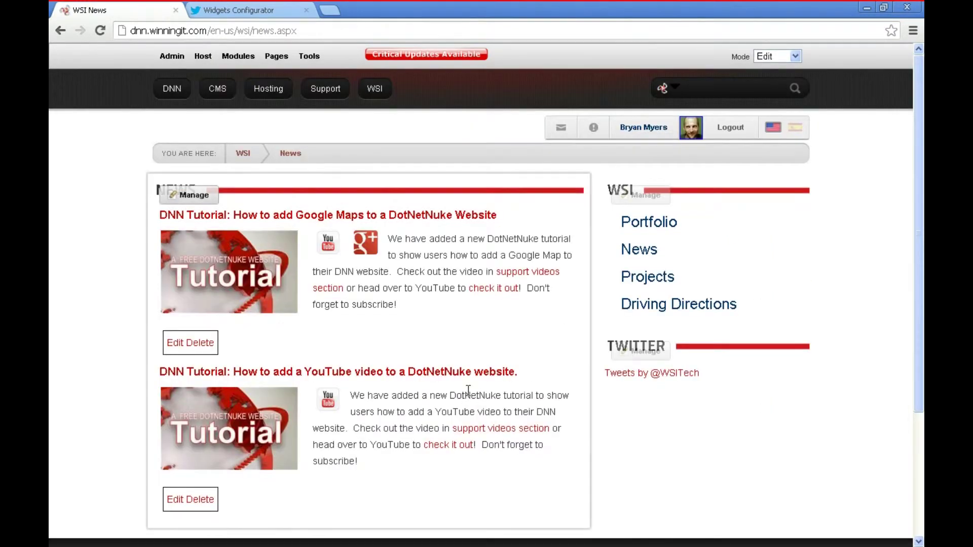
pyautogui.moveTo(650, 353)
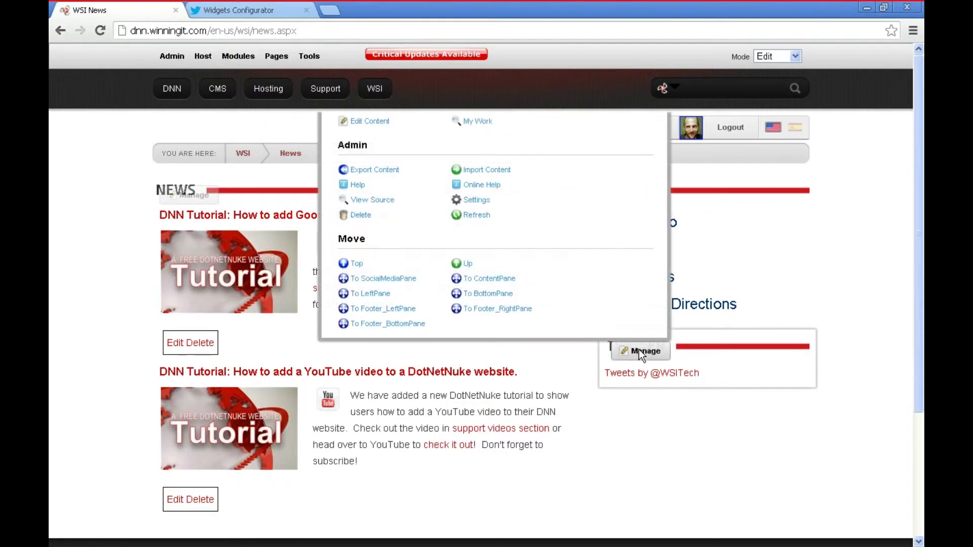
# Reopen the Twitter module's content as HTML and switch to the Basic Text Box editor
pyautogui.click(372, 122)
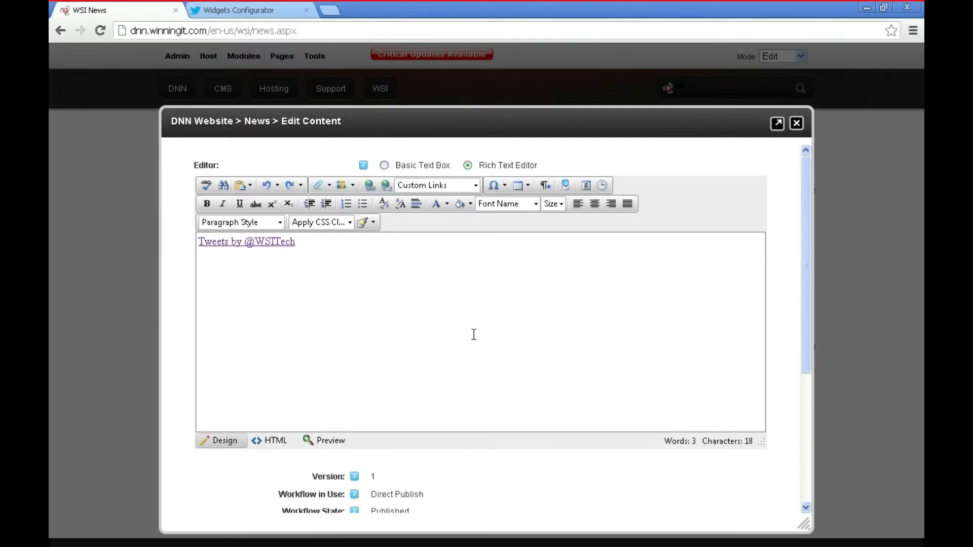
pyautogui.click(280, 440)
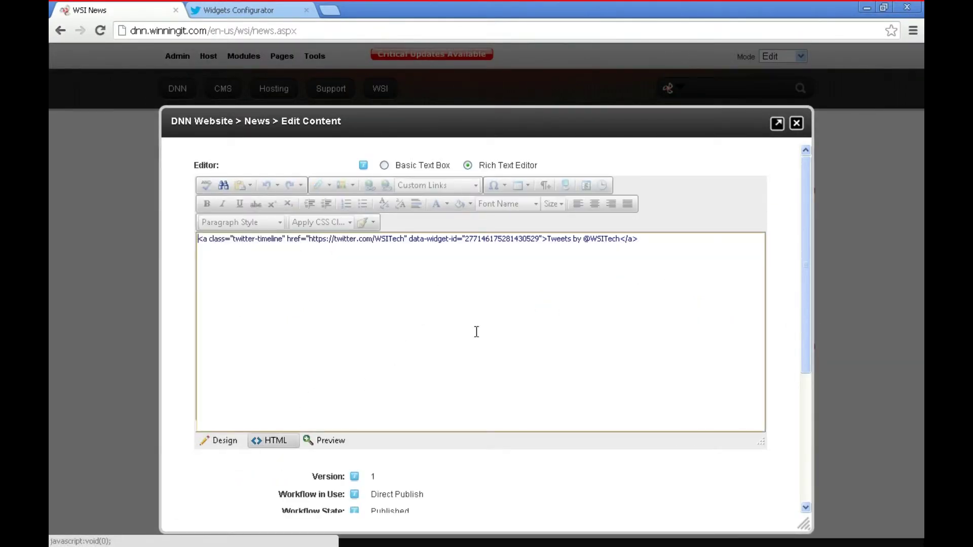
pyautogui.moveTo(663, 245); pyautogui.dragTo(169, 229)
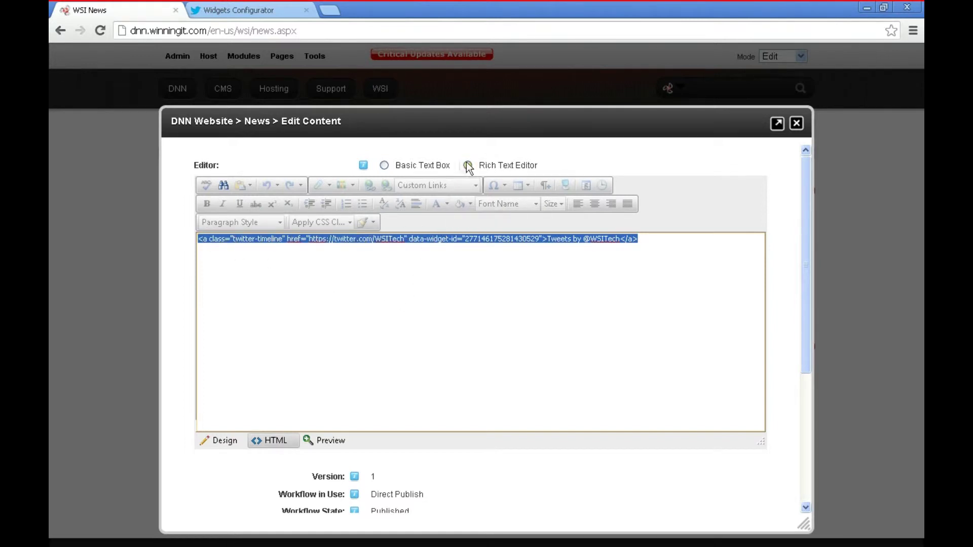
pyautogui.click(385, 165)
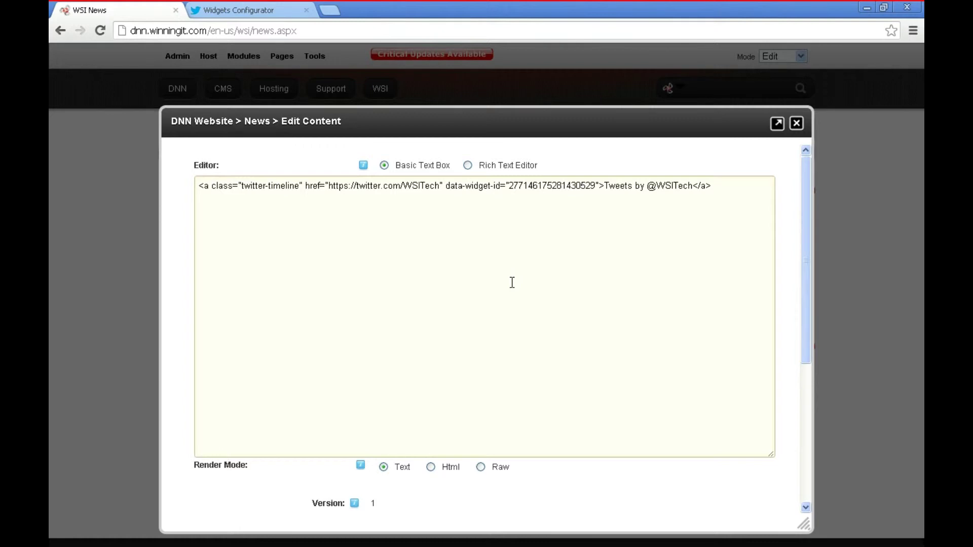
# Replace the anchor code with the full embed code, including the widgets.js script, and save
pyautogui.moveTo(718, 235); pyautogui.dragTo(99, 199)
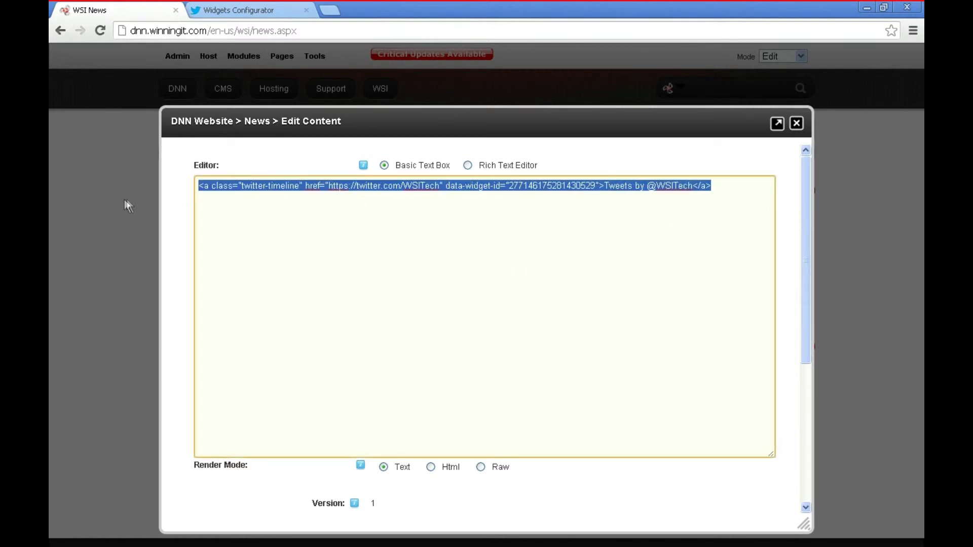
pyautogui.hotkey('ctrl', 'v')
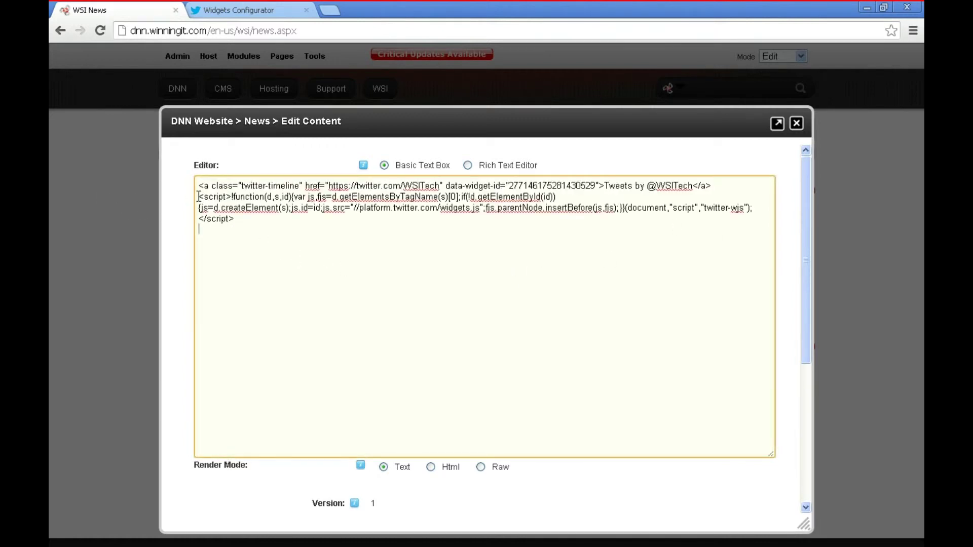
pyautogui.moveTo(200, 196); pyautogui.dragTo(261, 236)
pyautogui.click(428, 303)
pyautogui.scroll(-2, 399, 275)
pyautogui.scroll(-2, 298, 336)
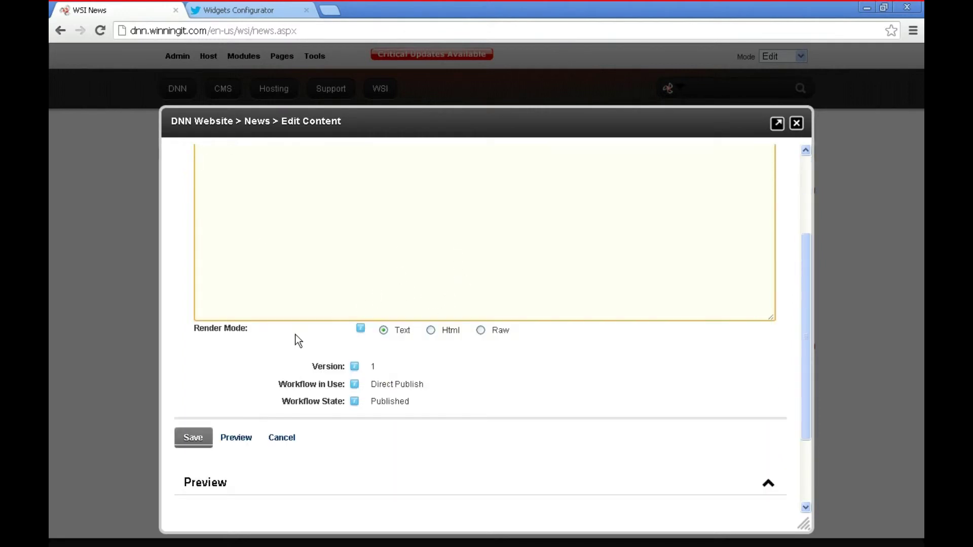
pyautogui.click(199, 438)
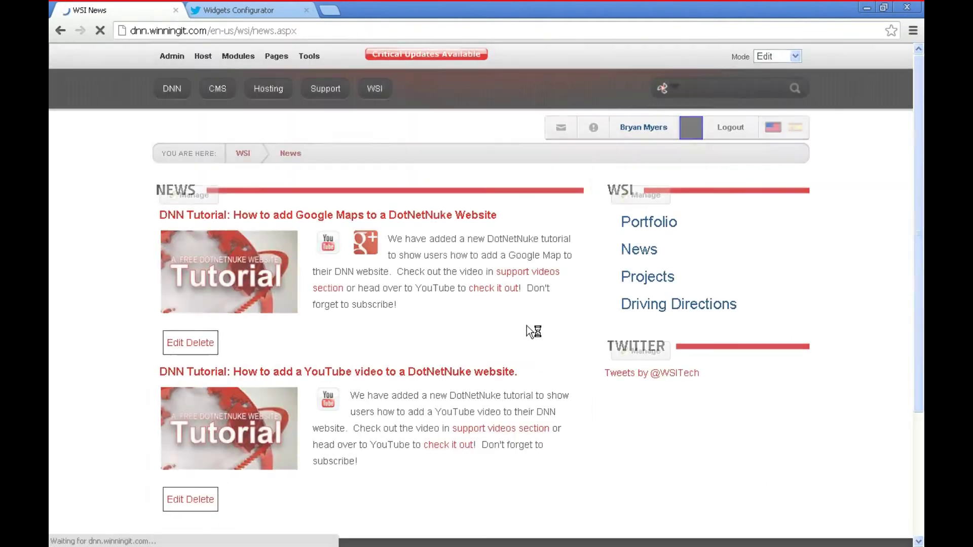
pyautogui.scroll(-4, 526, 312)
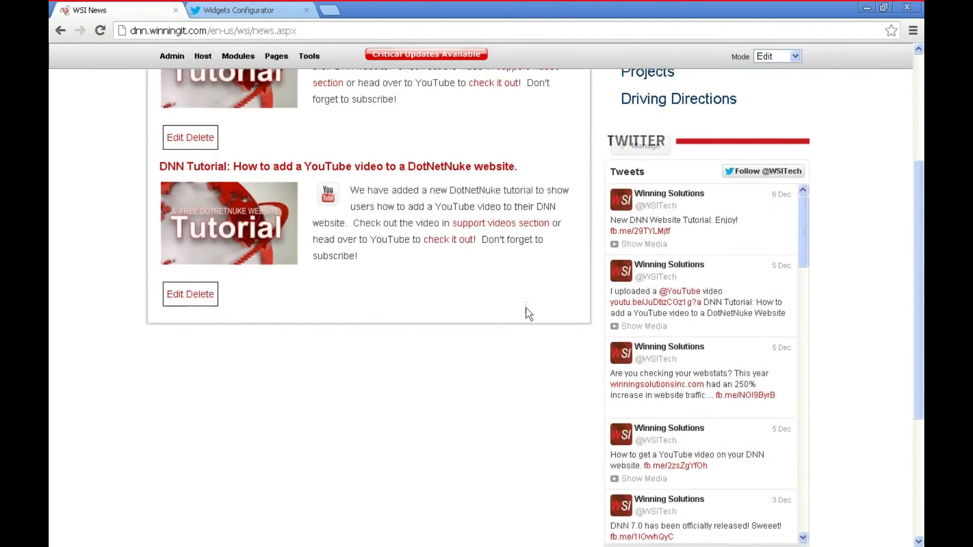
pyautogui.scroll(-2, 457, 190)
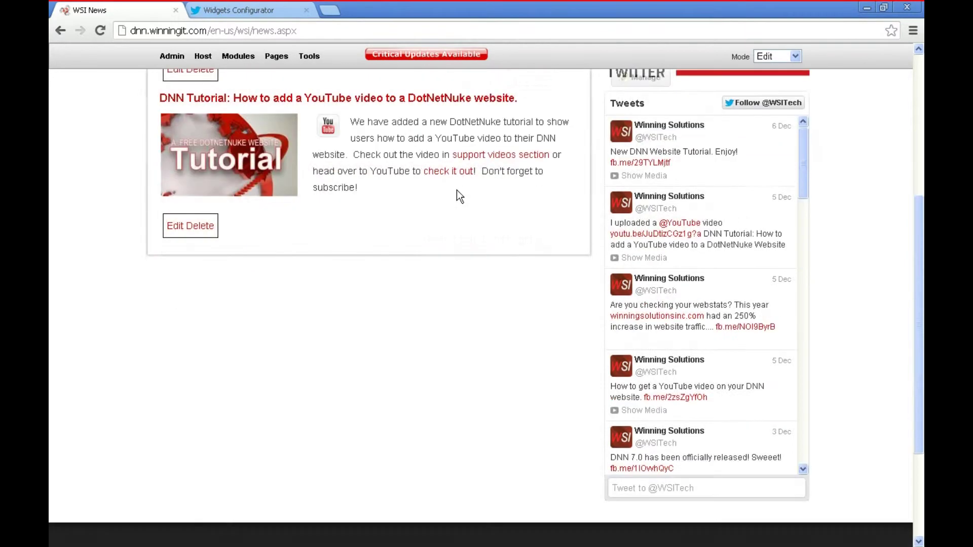
pyautogui.scroll(3, 461, 191)
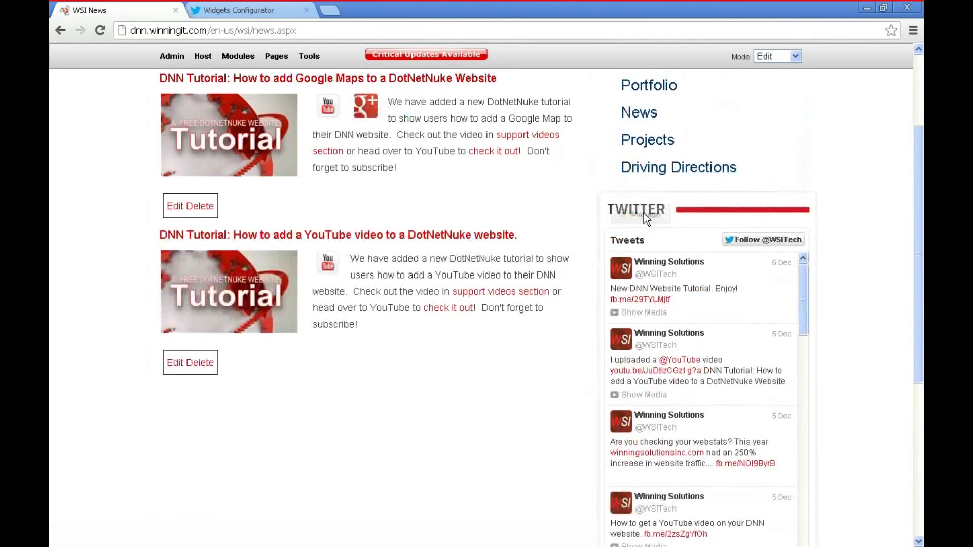
pyautogui.moveTo(631, 215)
pyautogui.click(373, 261)
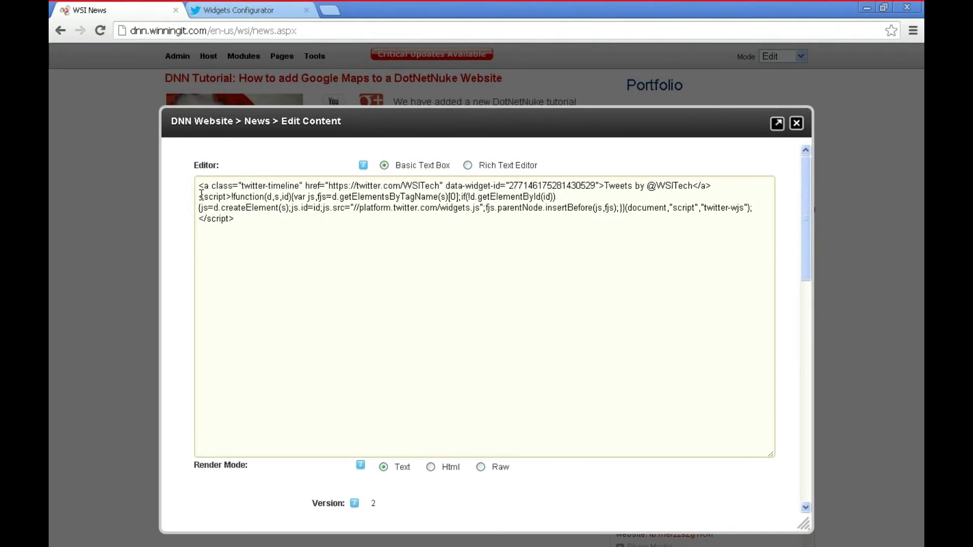
pyautogui.moveTo(202, 194); pyautogui.dragTo(232, 222)
pyautogui.scroll(-3, 353, 243)
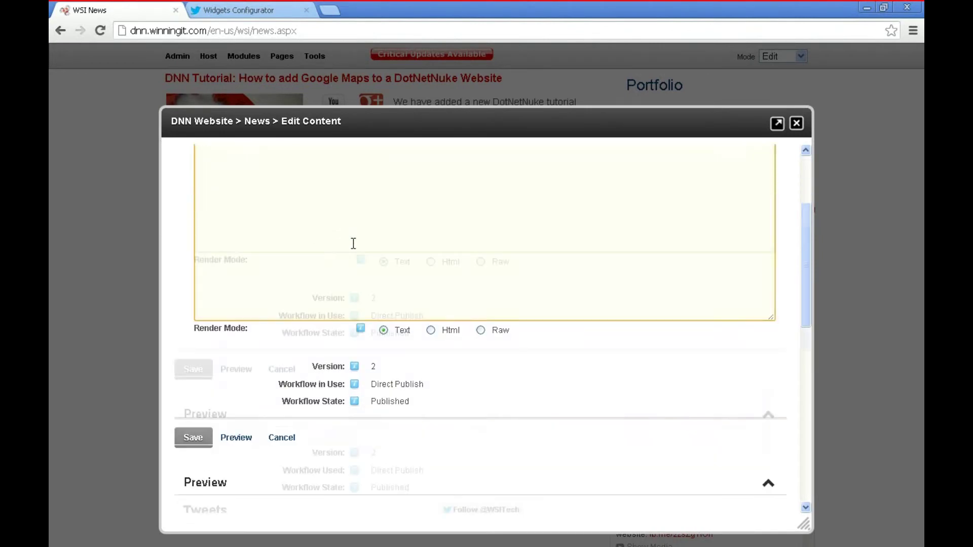
pyautogui.click(193, 369)
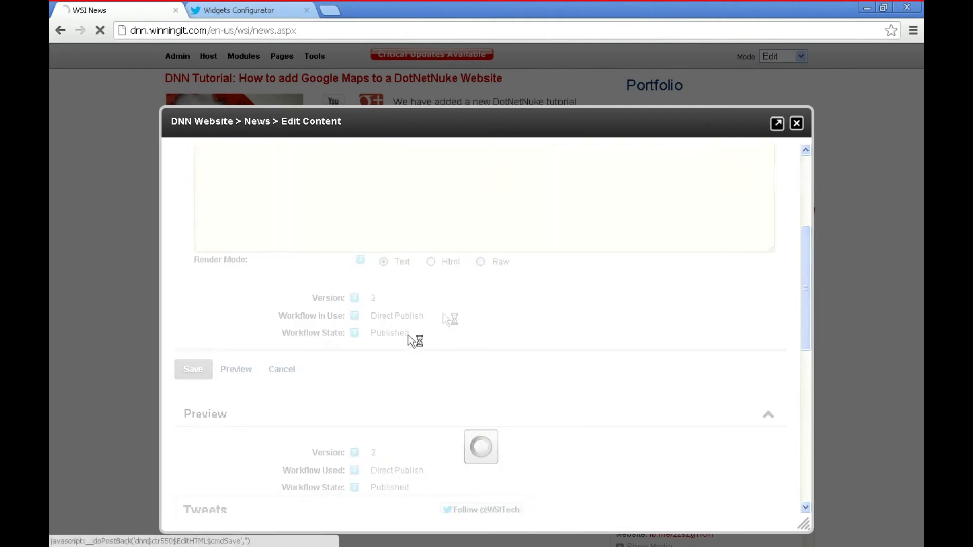